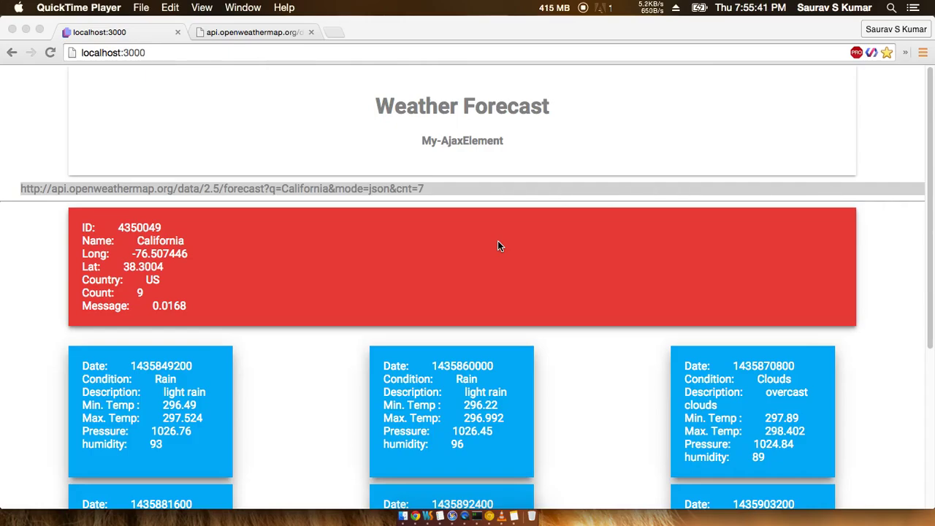
Switch to Google Chrome Canary and read the iron-input documentation on two-way binding, custom validators and stopping invalid input.
mouse_move(1, 2)
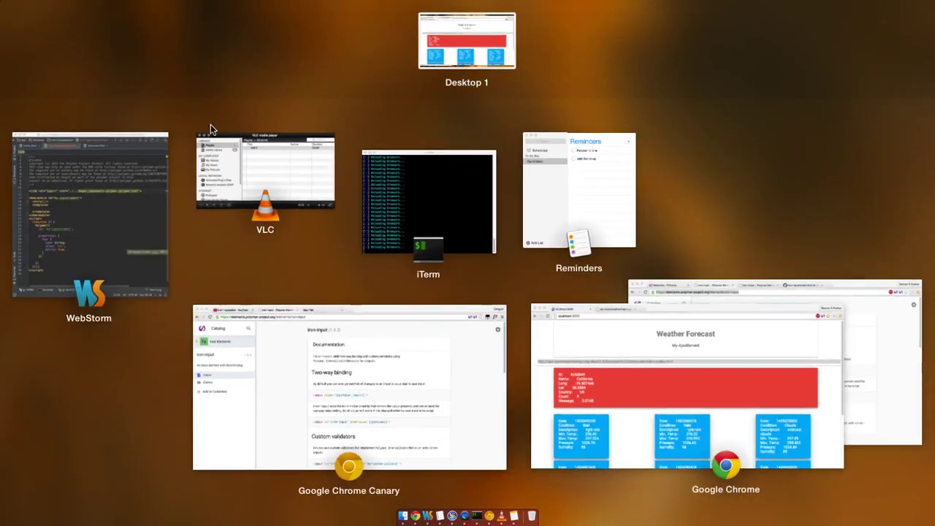
left_click(382, 357)
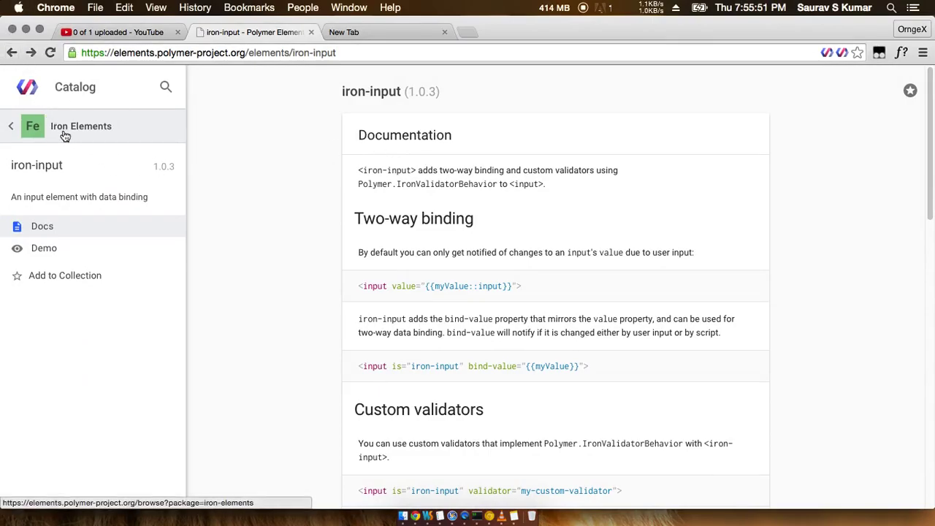
left_click(93, 231)
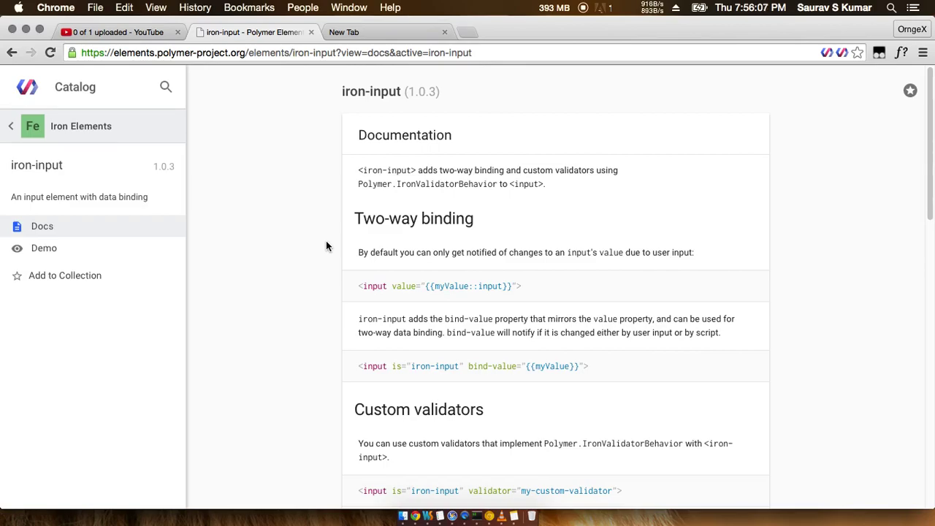
scroll(327, 246, "down", 2)
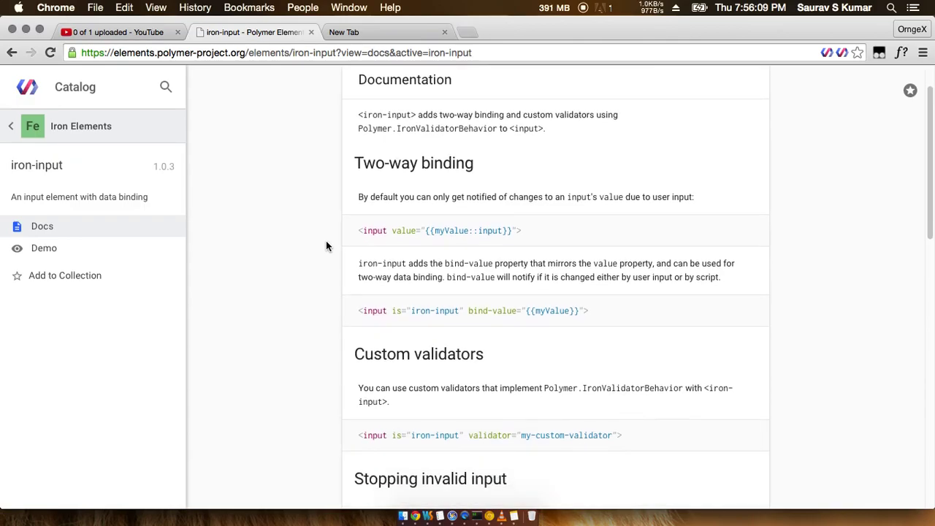
left_click(356, 163)
left_click_drag(356, 163, 509, 167)
scroll(510, 168, "down", 5)
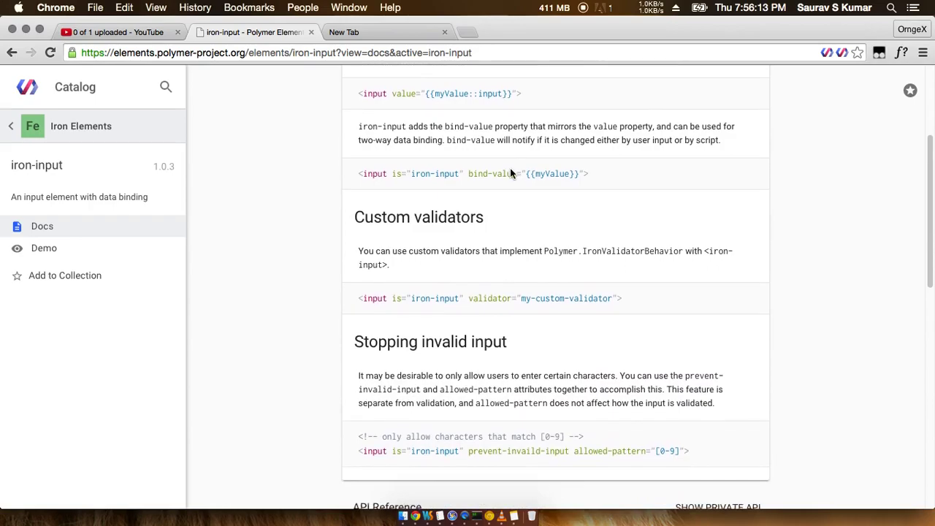
scroll(510, 173, "down", 4)
scroll(510, 173, "up", 4)
Open the iron-input demo and test the restricted-character field with 1234, checking it against the list of allowed characters.
left_click(95, 248)
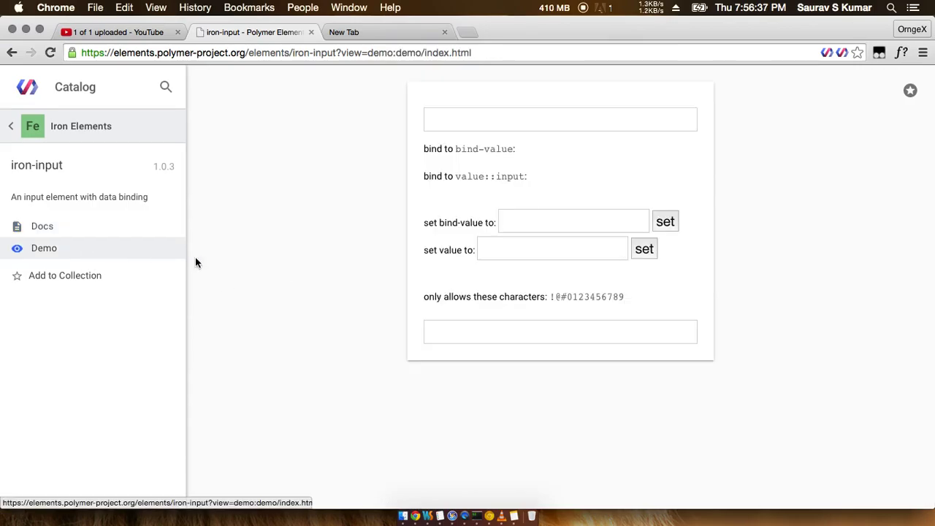
left_click(550, 333)
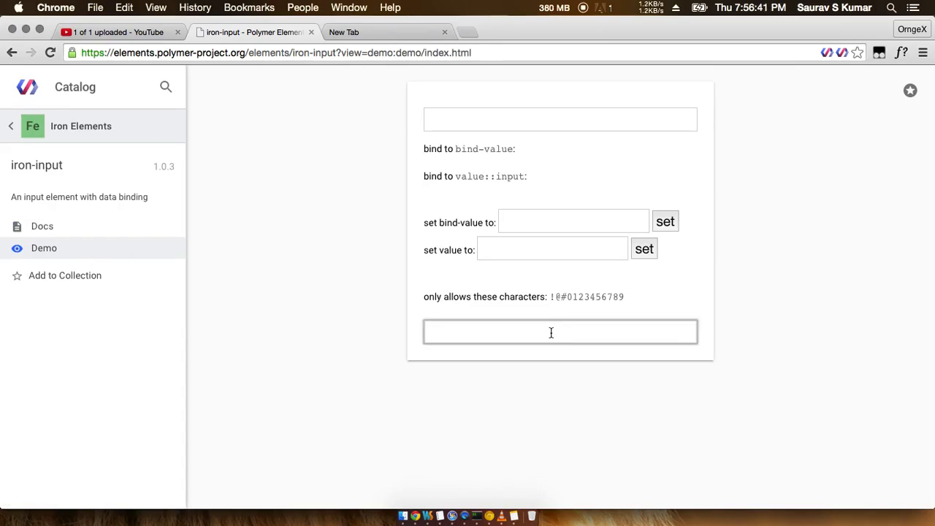
type("1234")
left_click_drag(547, 296, 626, 299)
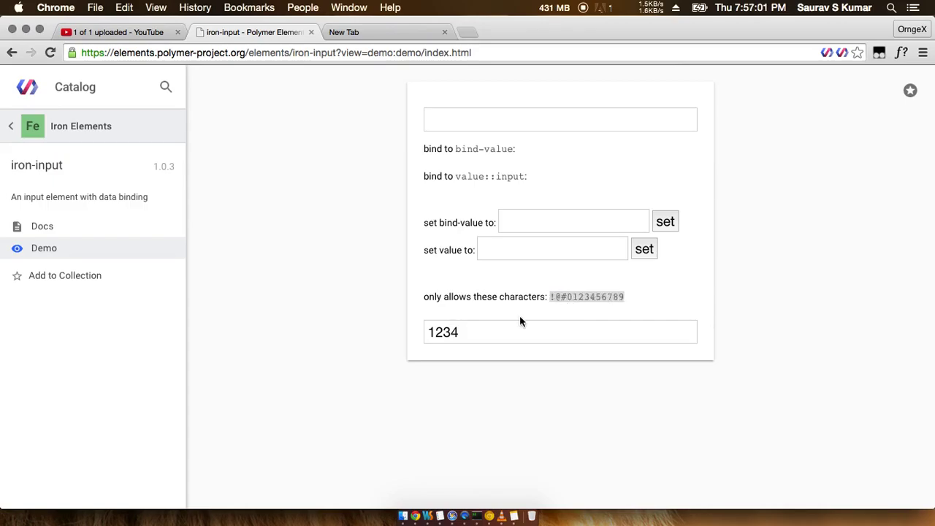
left_click(555, 334)
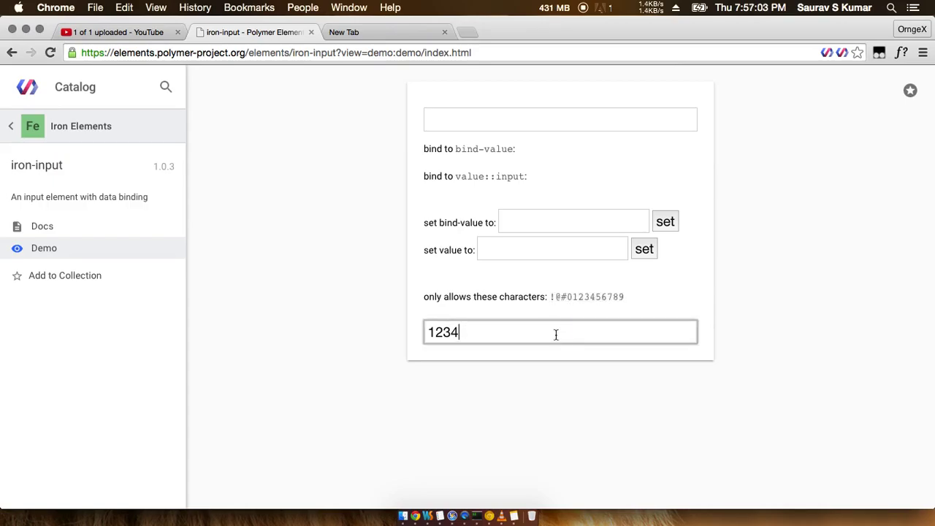
Return to the iron-input docs and look over the API reference properties.
left_click(109, 225)
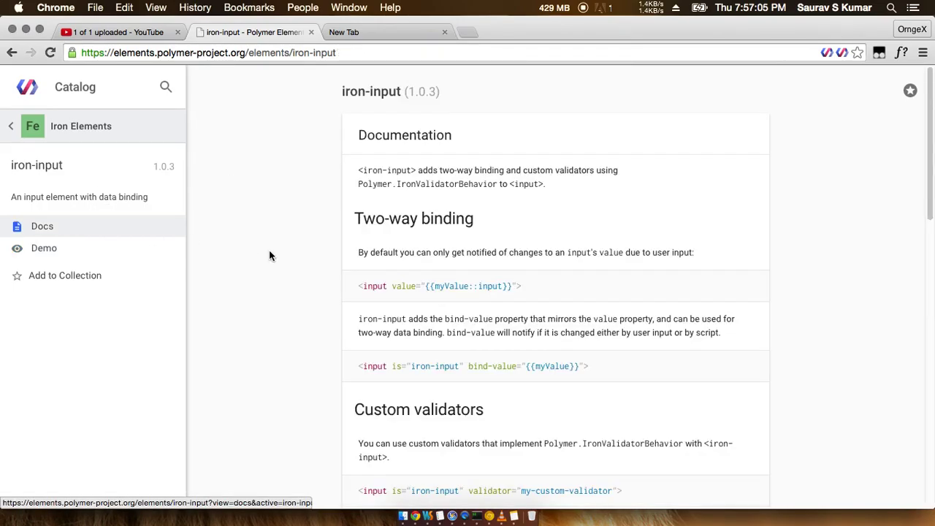
scroll(268, 255, "down", 5)
scroll(268, 255, "up", 3)
scroll(269, 255, "down", 5)
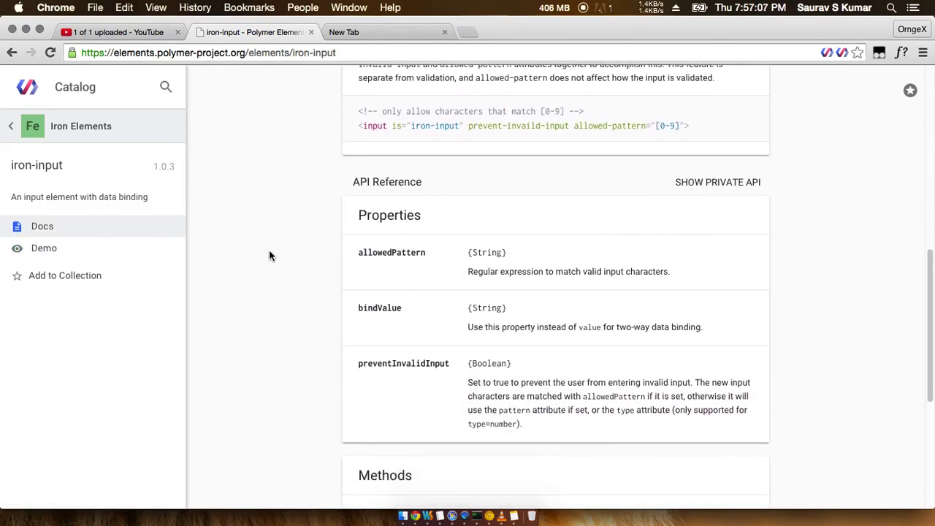
scroll(268, 255, "up", 5)
Switch to Google Chrome, review the Weather Forecast page's request URL and cards, and view the raw OpenWeatherMap JSON response.
key("ctrl+Up")
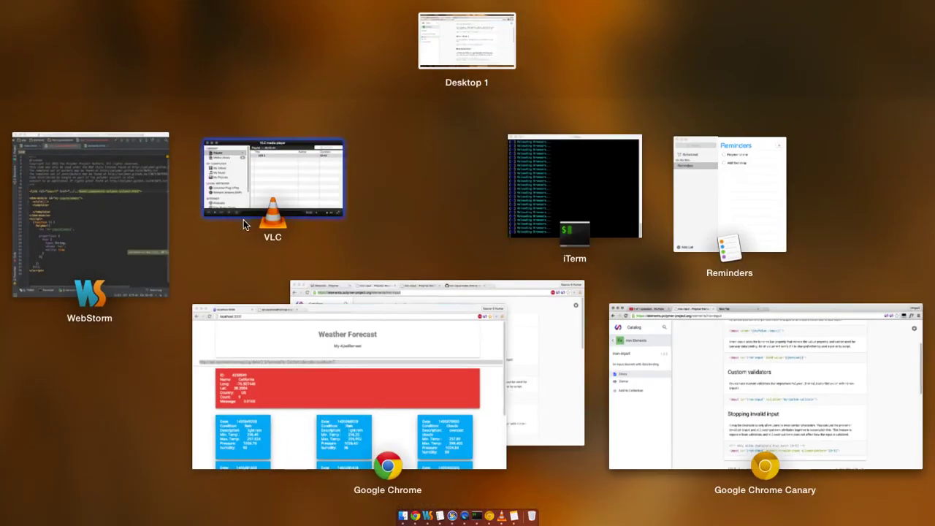
left_click(427, 350)
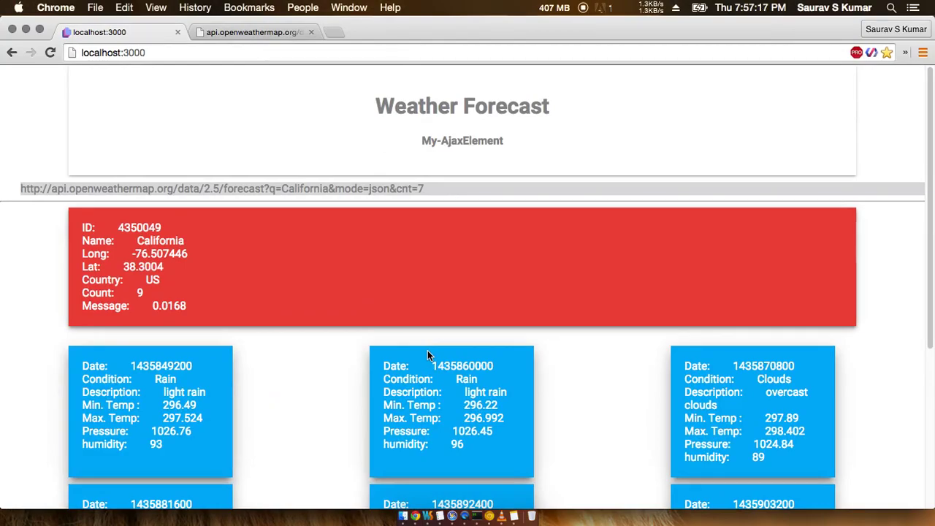
triple_click(249, 187)
left_click(295, 187)
scroll(288, 192, "down", 4)
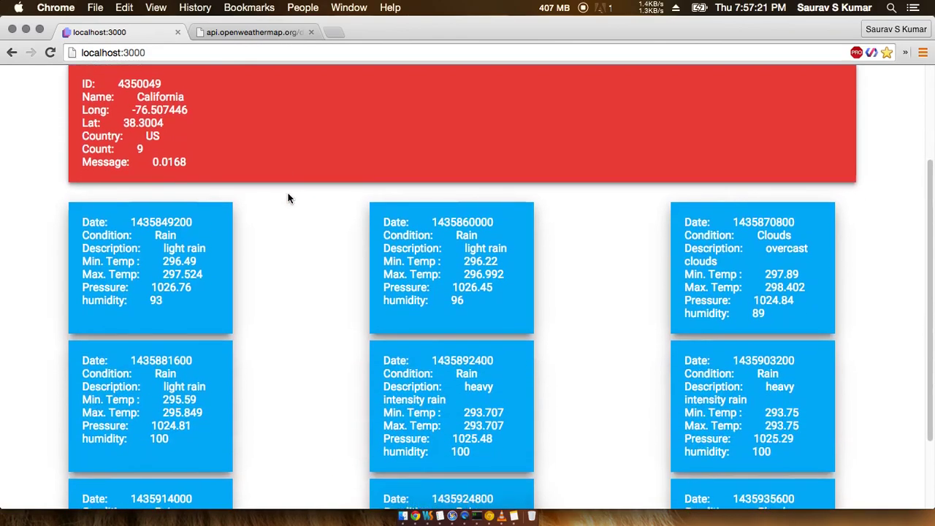
scroll(287, 198, "up", 4)
left_click(267, 32)
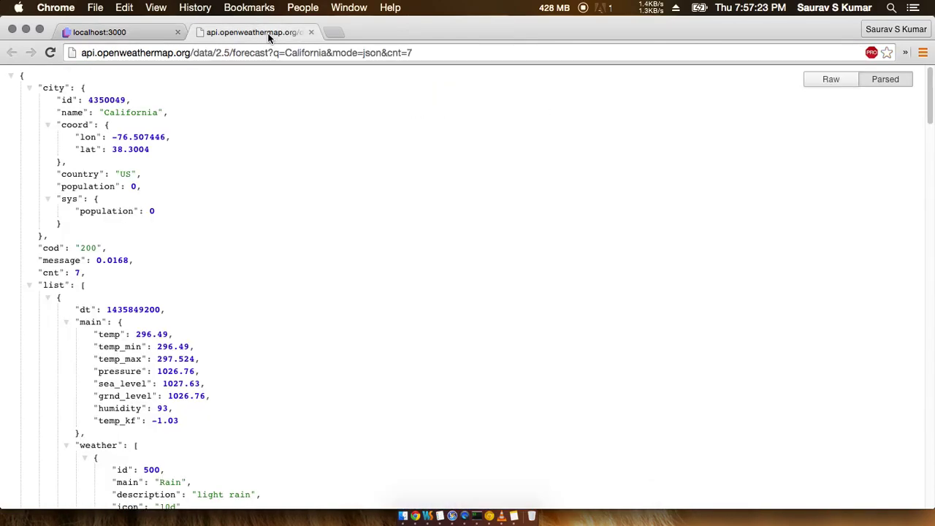
Go back to the localhost:3000 page and examine the California city parameter in the request URL alongside the forecast cards.
left_click(127, 33)
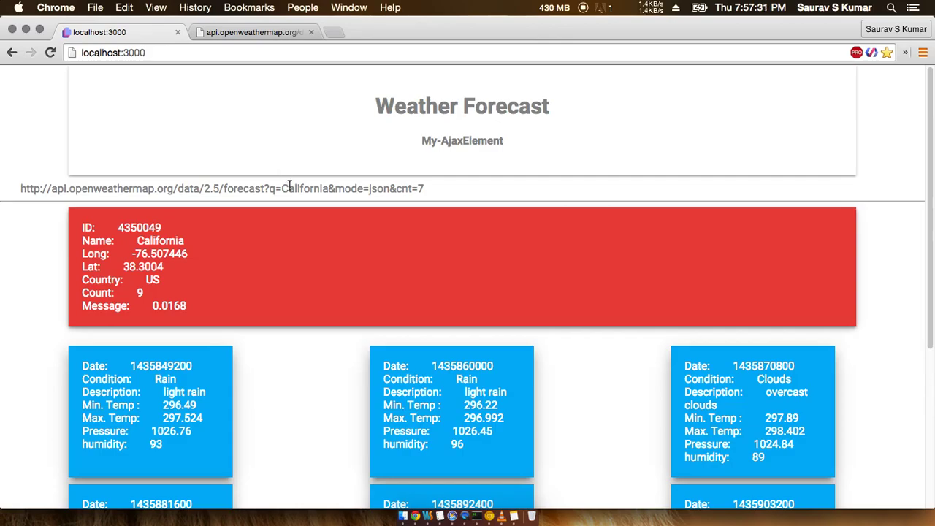
left_click_drag(285, 188, 327, 188)
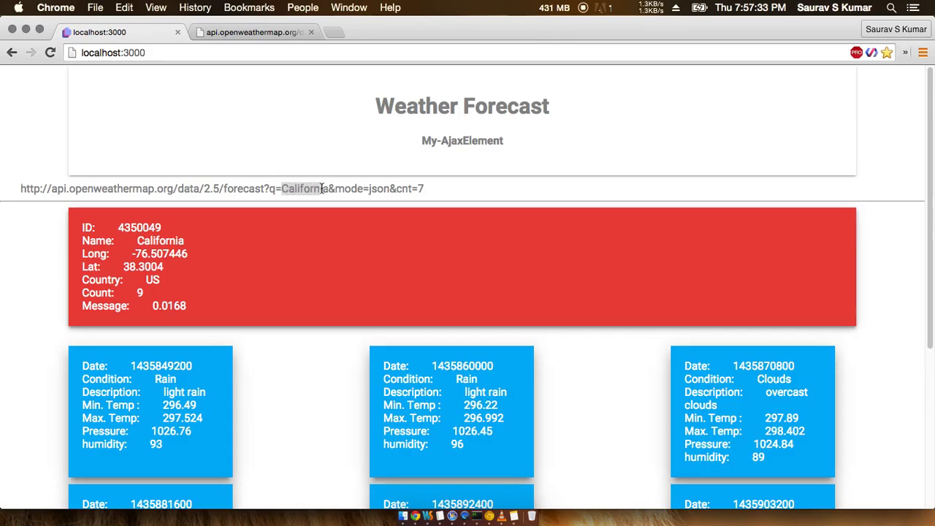
scroll(326, 196, "down", 5)
scroll(325, 196, "up", 5)
triple_click(287, 188)
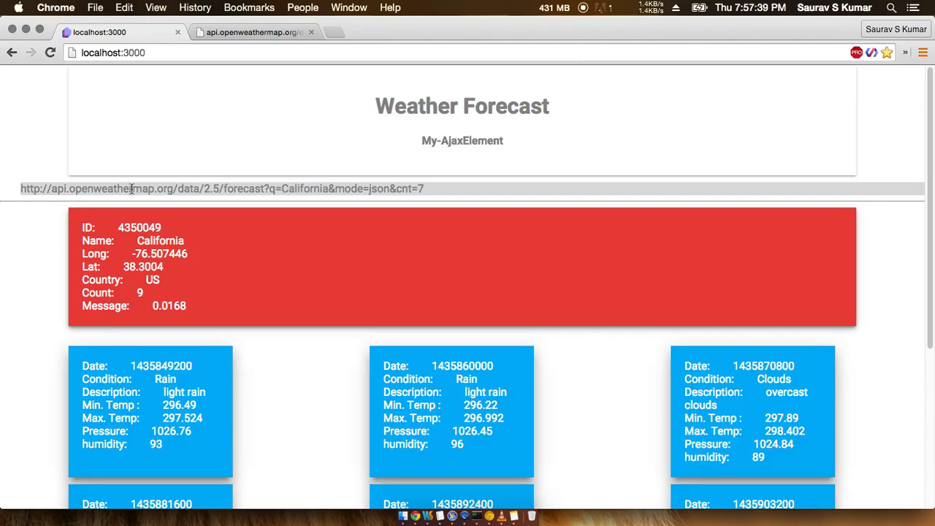
Examine the full request URL and its cnt and city parameters, comparing the count with the forecast cards below.
left_click(21, 188)
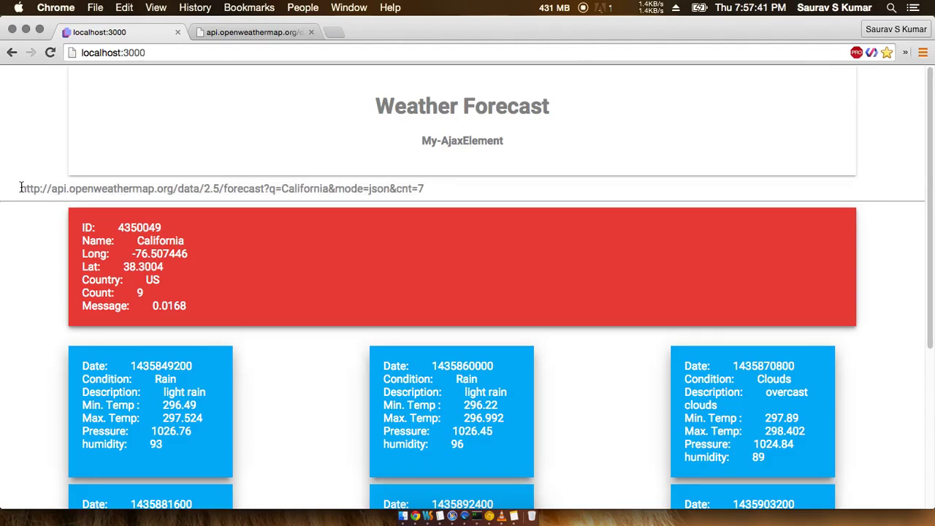
left_click_drag(20, 188, 357, 188)
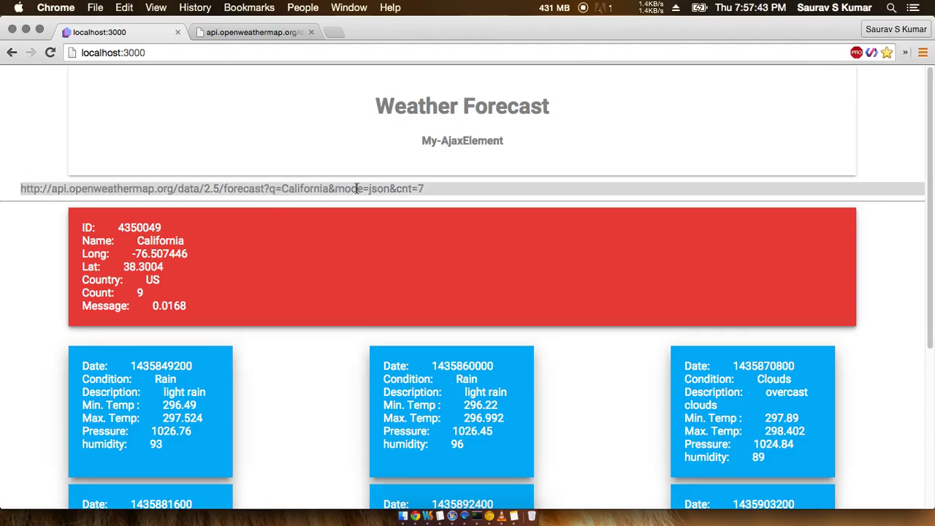
left_click(426, 188)
left_click(426, 188)
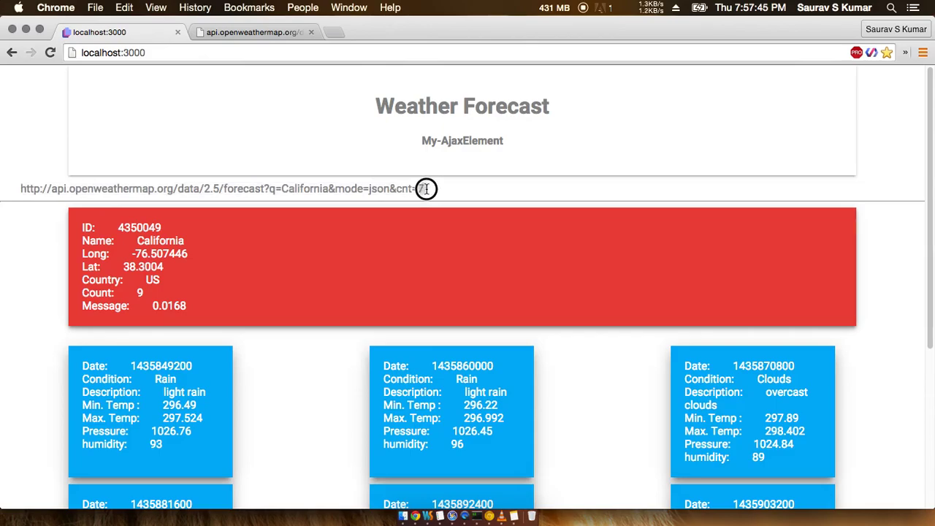
scroll(427, 189, "down", 5)
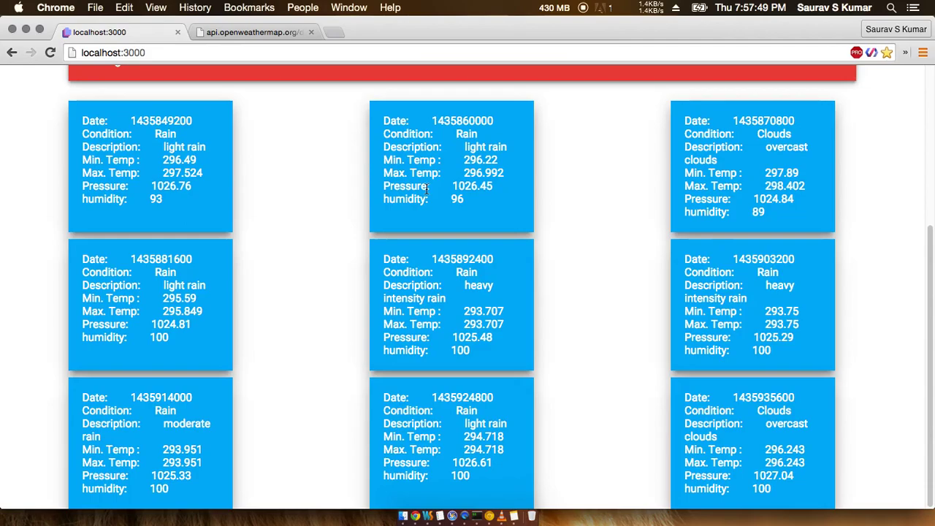
scroll(427, 189, "up", 5)
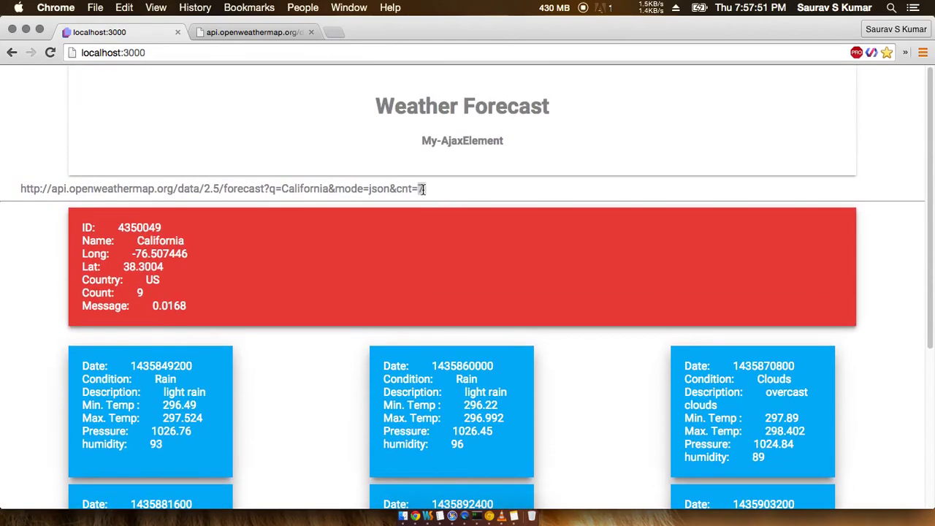
triple_click(407, 189)
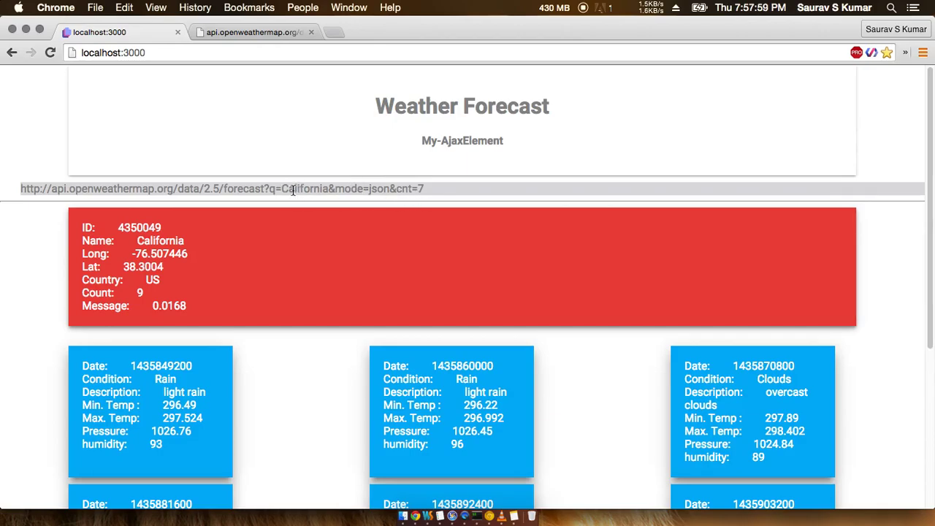
double_click(292, 189)
double_click(424, 189)
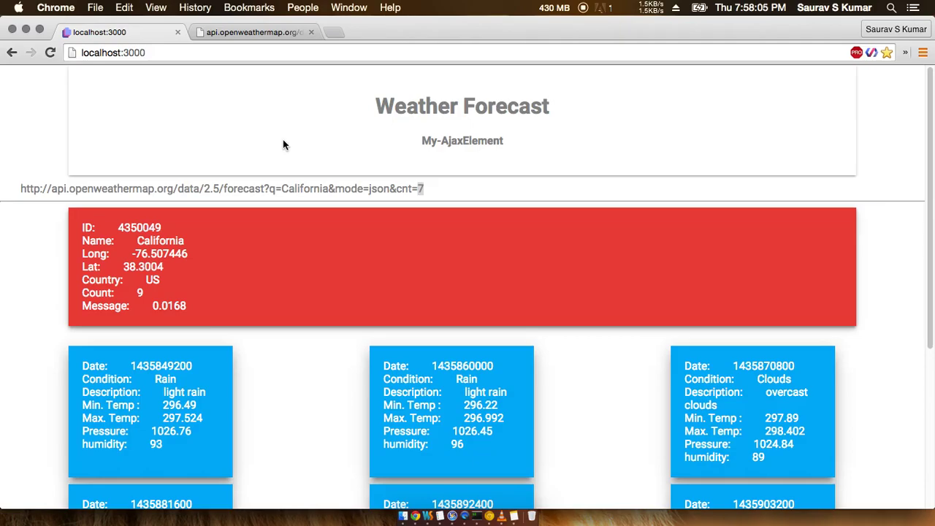
Switch to WebStorm with my-inputelement.html and enlarge its window to the full screen width.
mouse_move(1, 2)
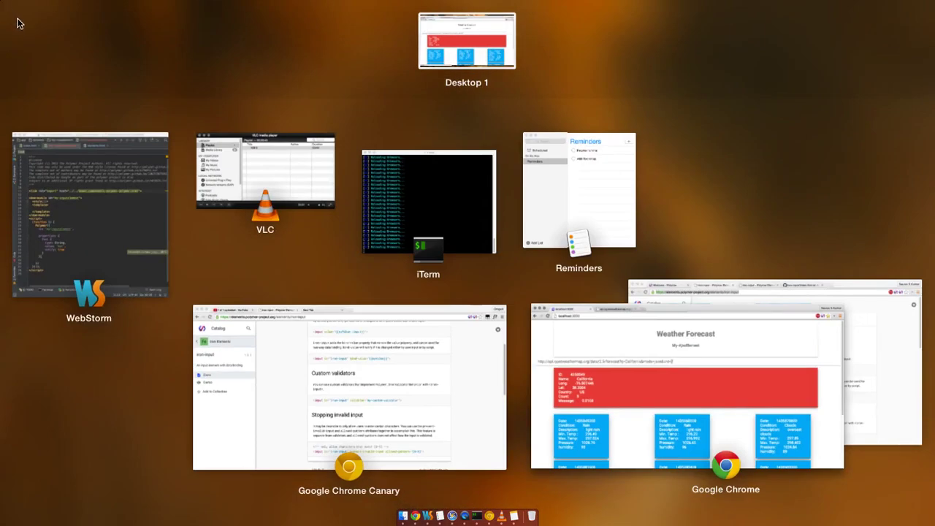
left_click(429, 516)
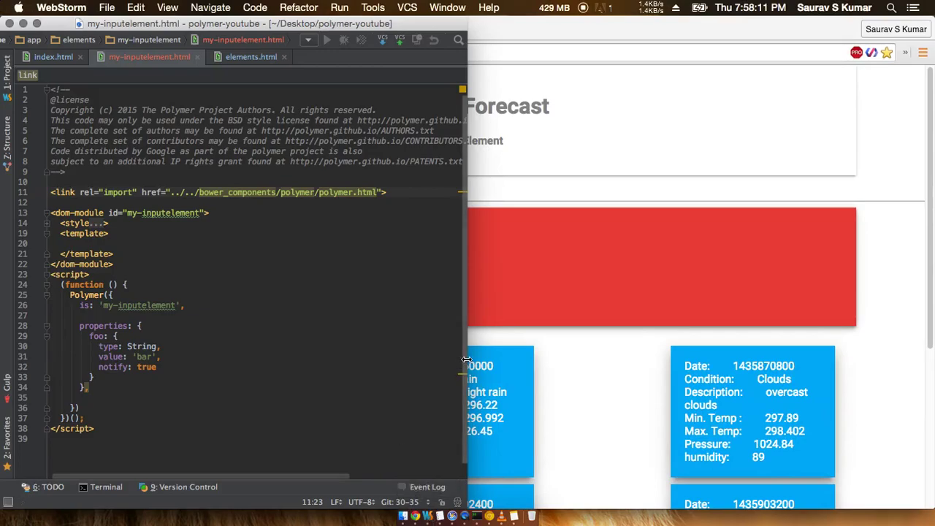
left_click_drag(463, 309, 642, 315)
key("super+alt+f")
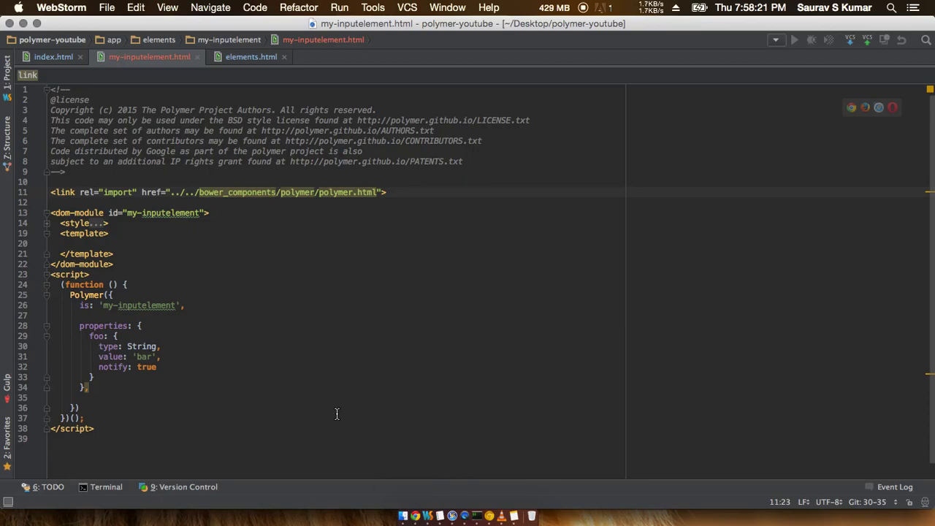
Switch back to the Weather Forecast page in Google Chrome.
left_click(416, 517)
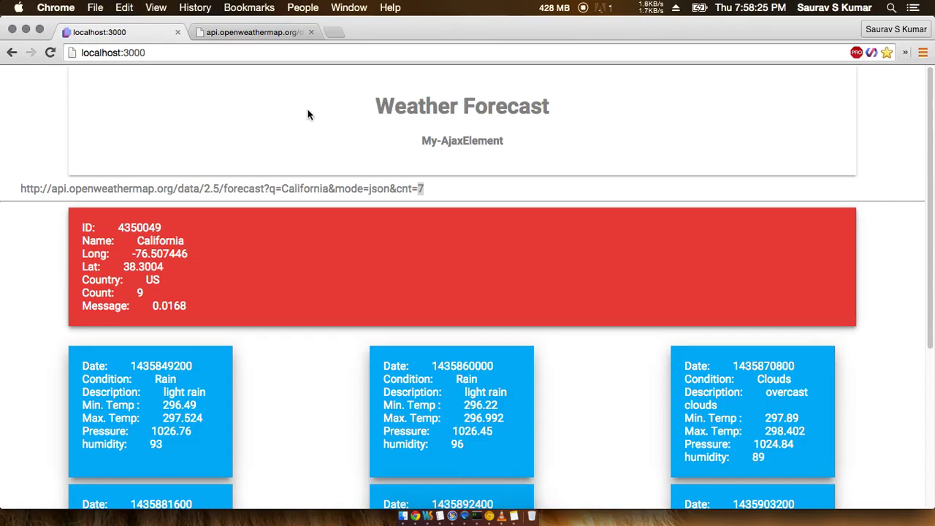
left_click(464, 517)
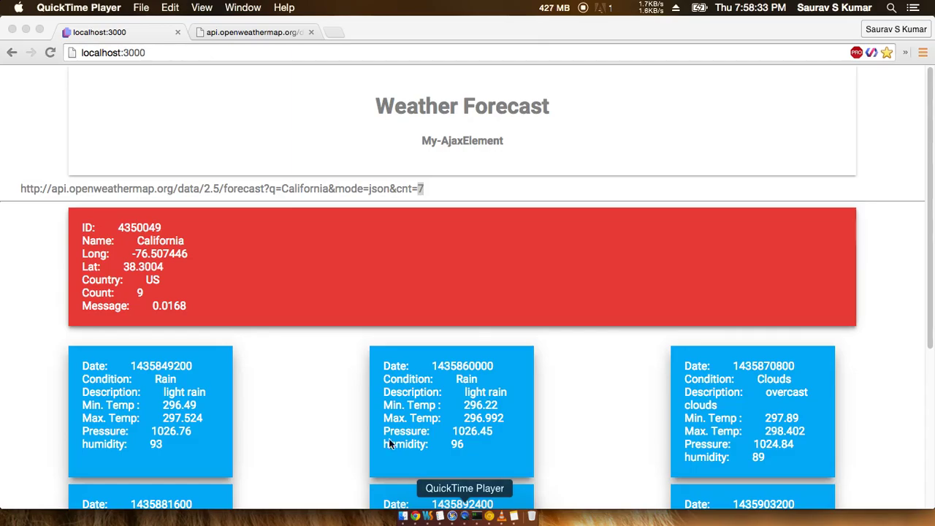
key("ctrl+Up")
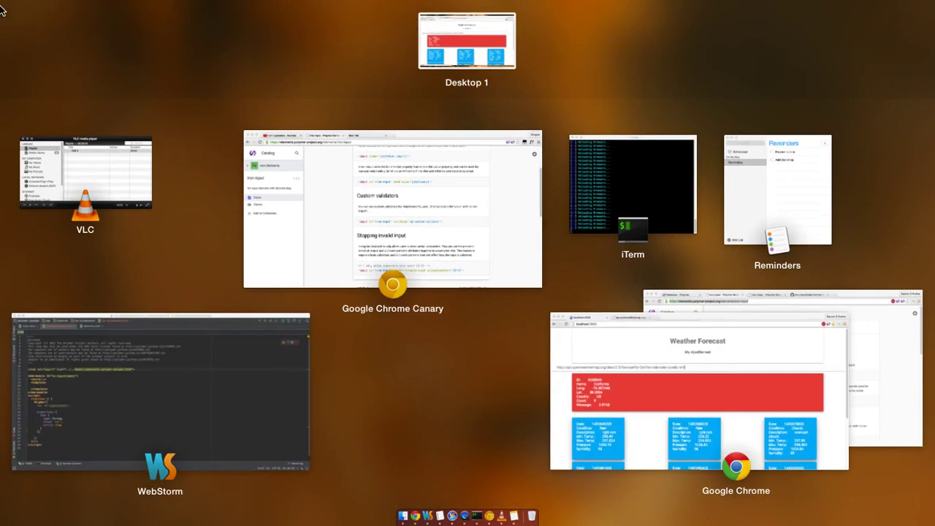
key("ctrl+Up")
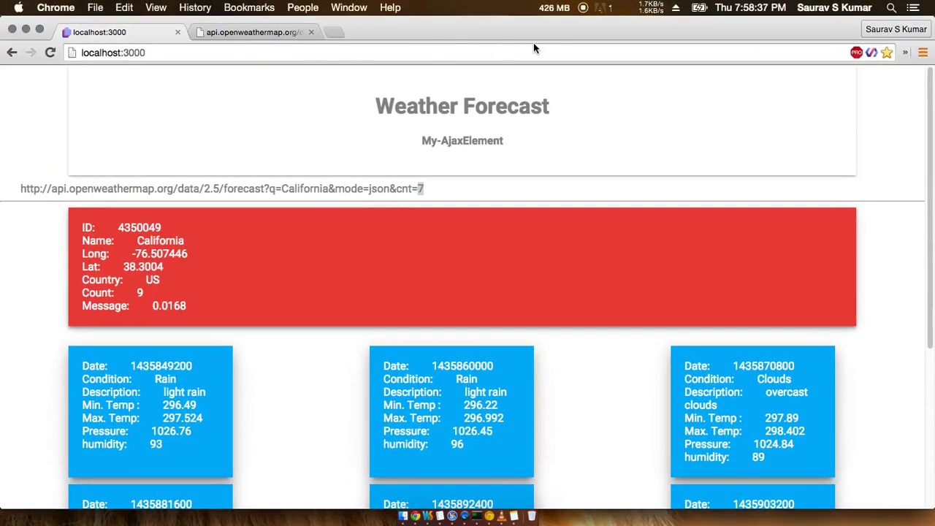